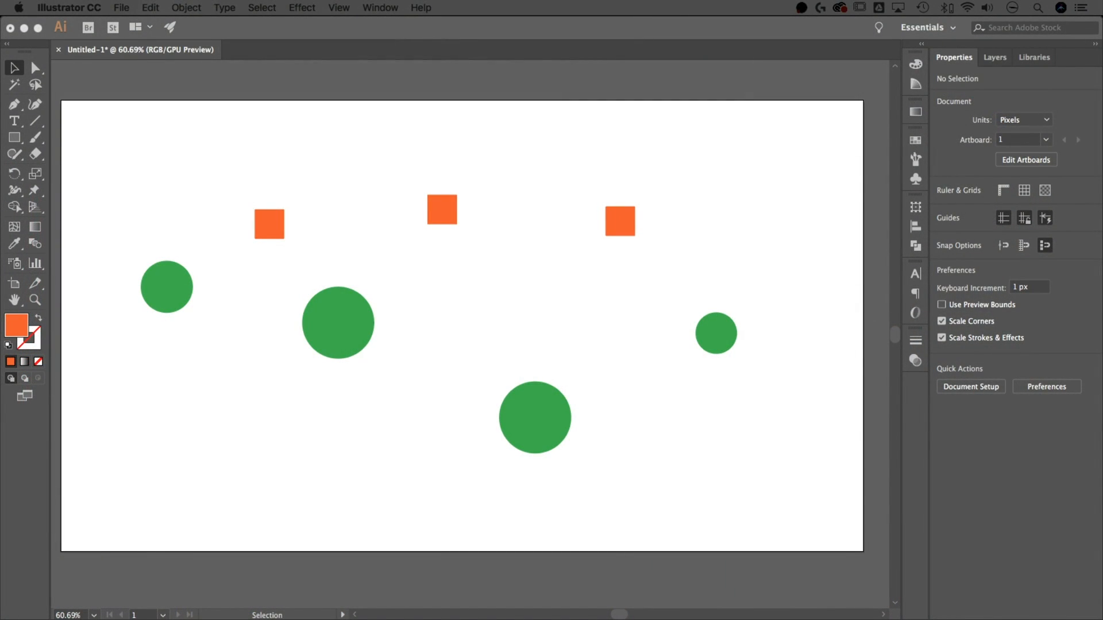
Step: Select the leftmost green circle and leftmost orange square, and show the Align tools with their full options, including Distribute Spacing
left_click(817, 192)
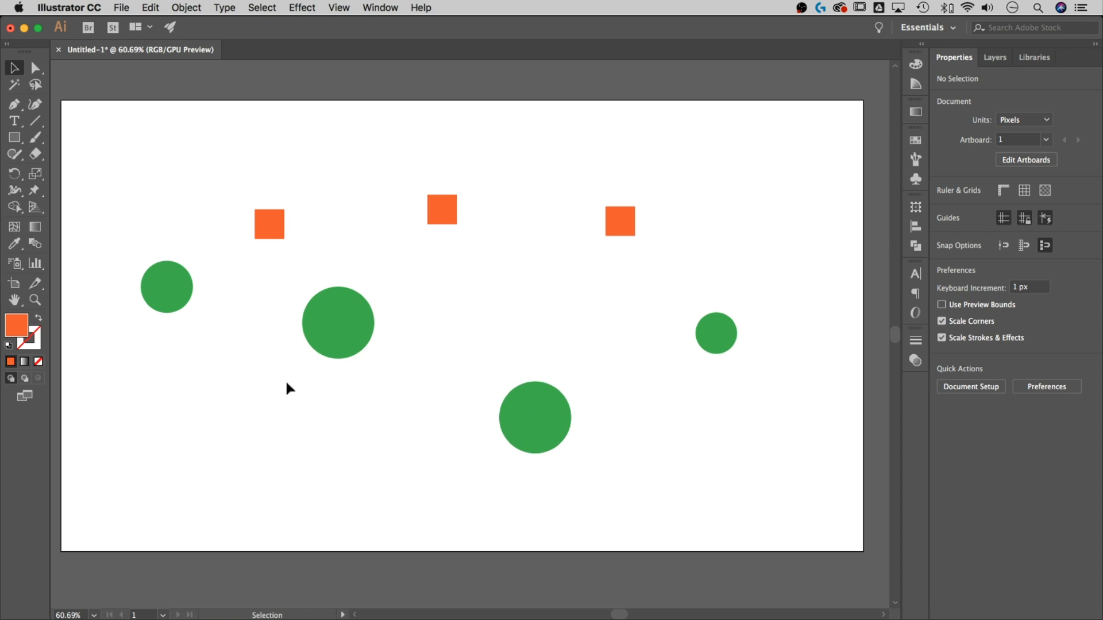
left_click_drag(273, 393, 144, 187)
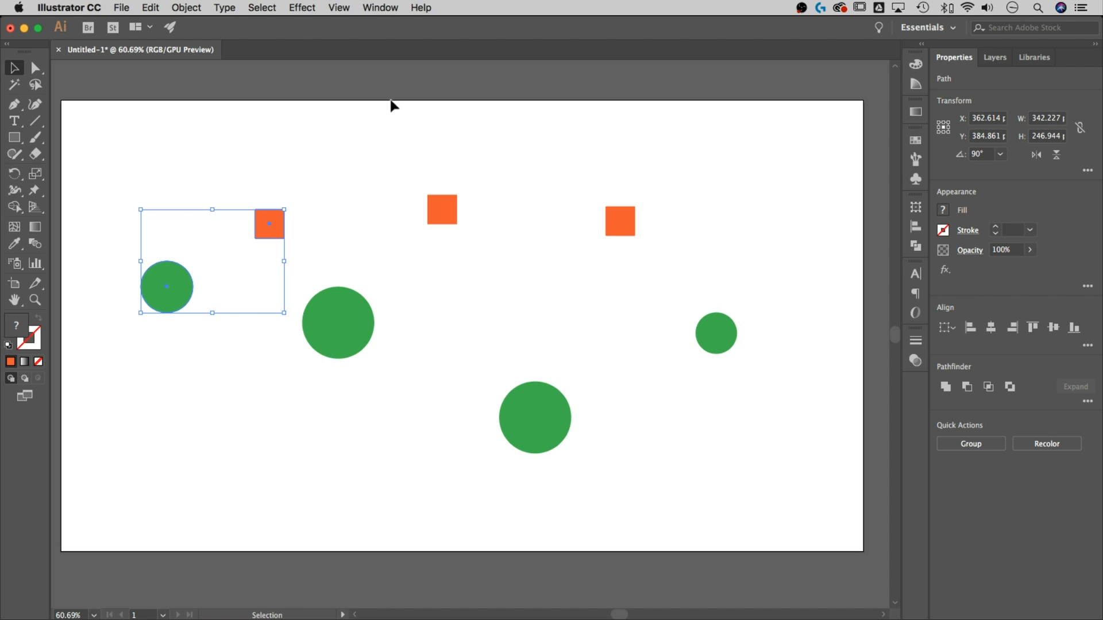
left_click(394, 7)
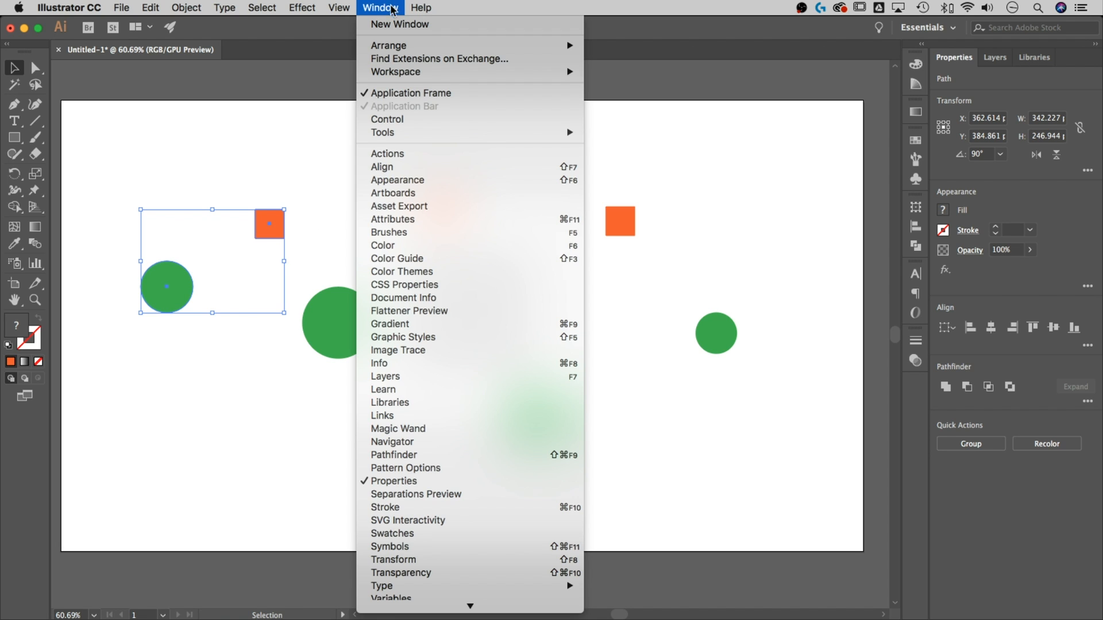
left_click(394, 168)
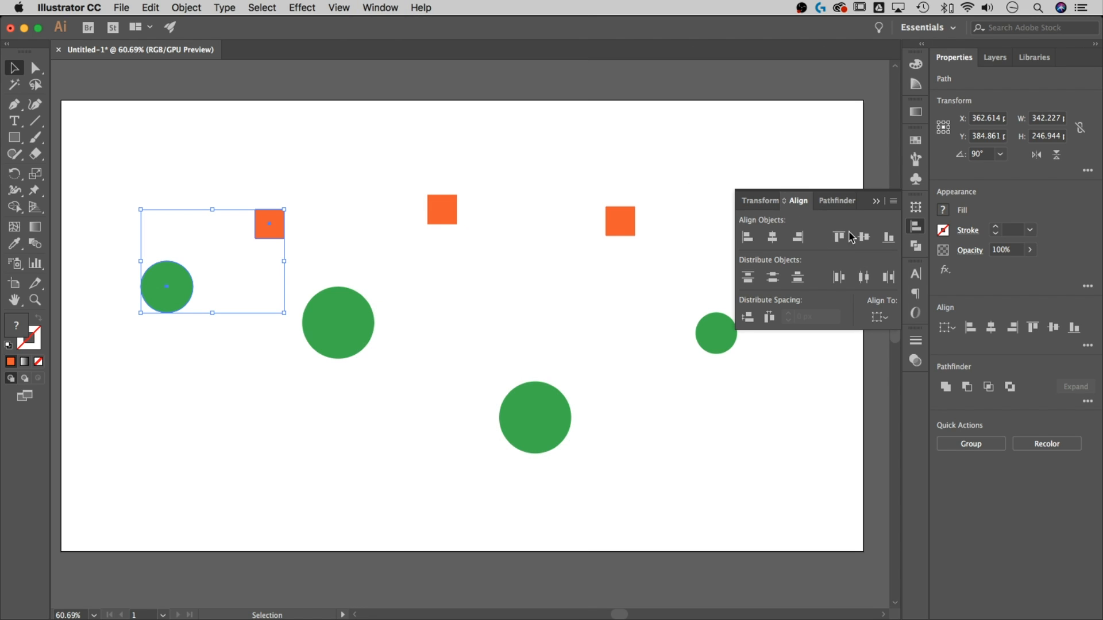
left_click(893, 202)
left_click(942, 202)
left_click(894, 201)
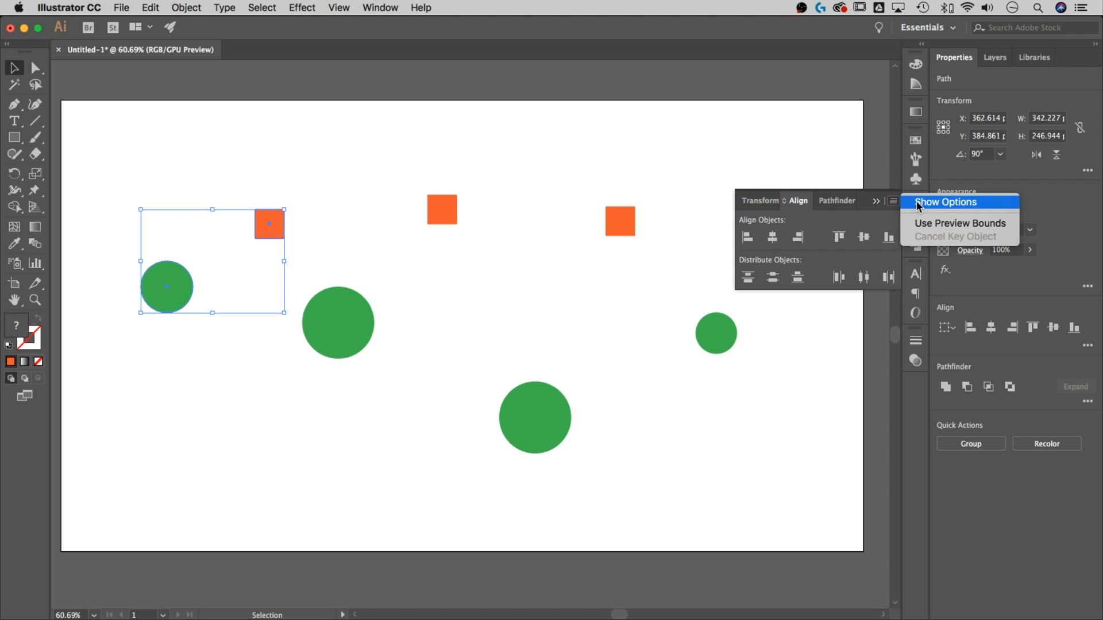
left_click(918, 204)
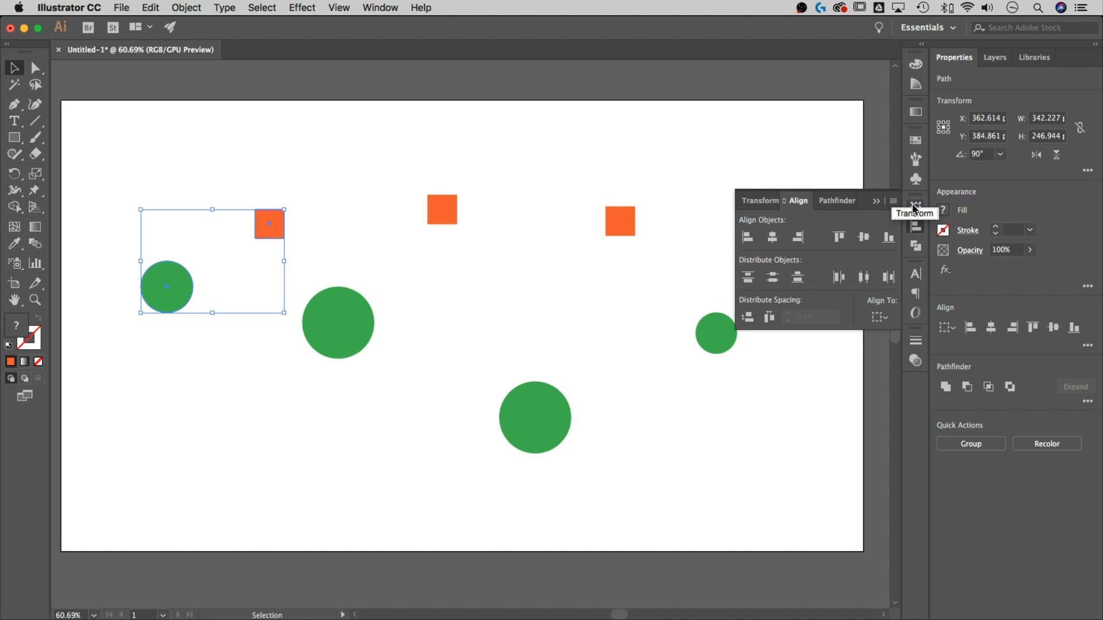
Step: Align the leftmost orange square to the vertical center of the leftmost green circle, using the circle as the key object
left_click(880, 318)
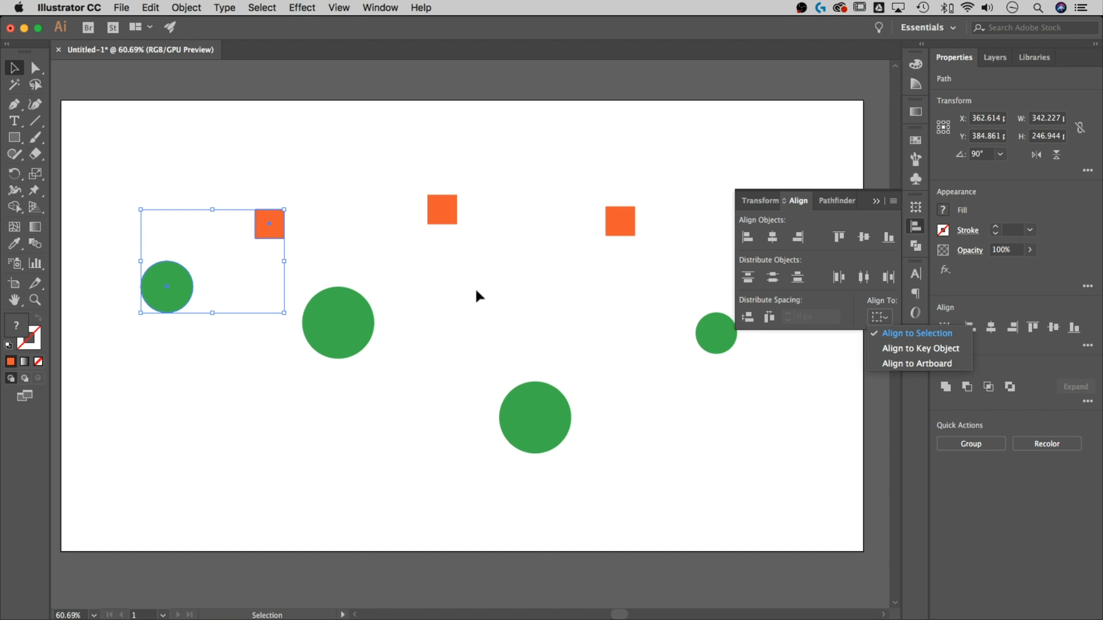
left_click(407, 278)
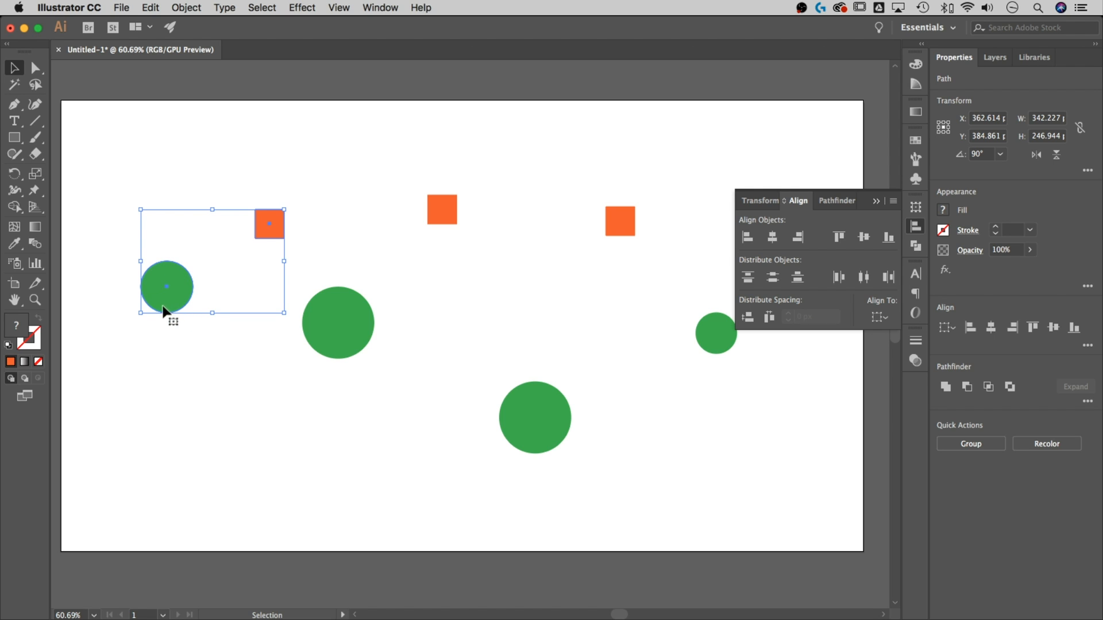
left_click(170, 277)
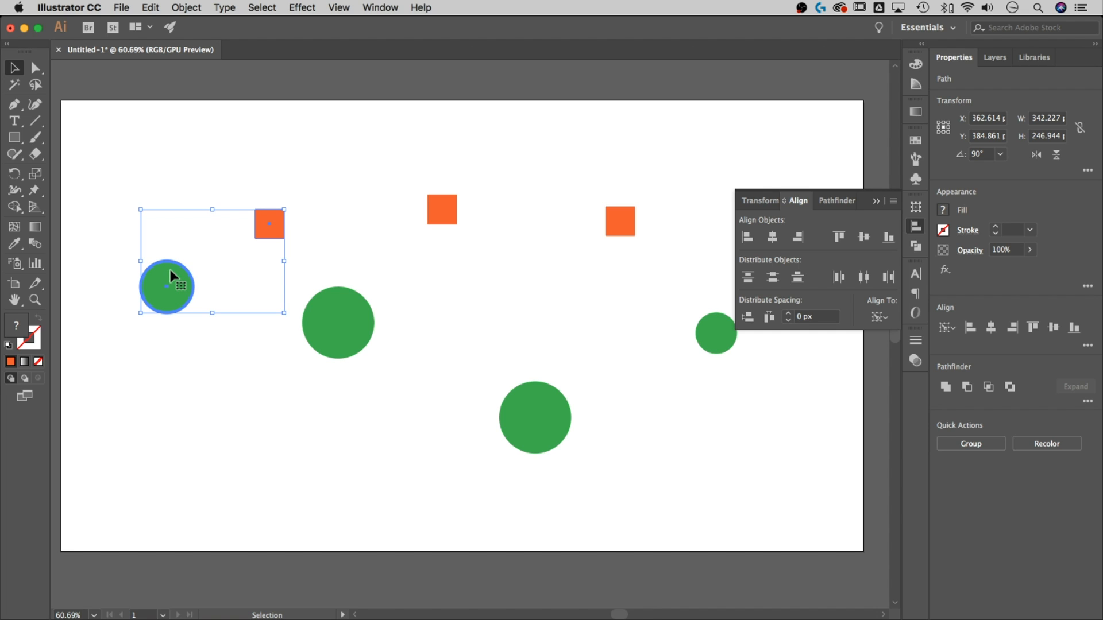
left_click(257, 351)
left_click_drag(278, 364, 140, 203)
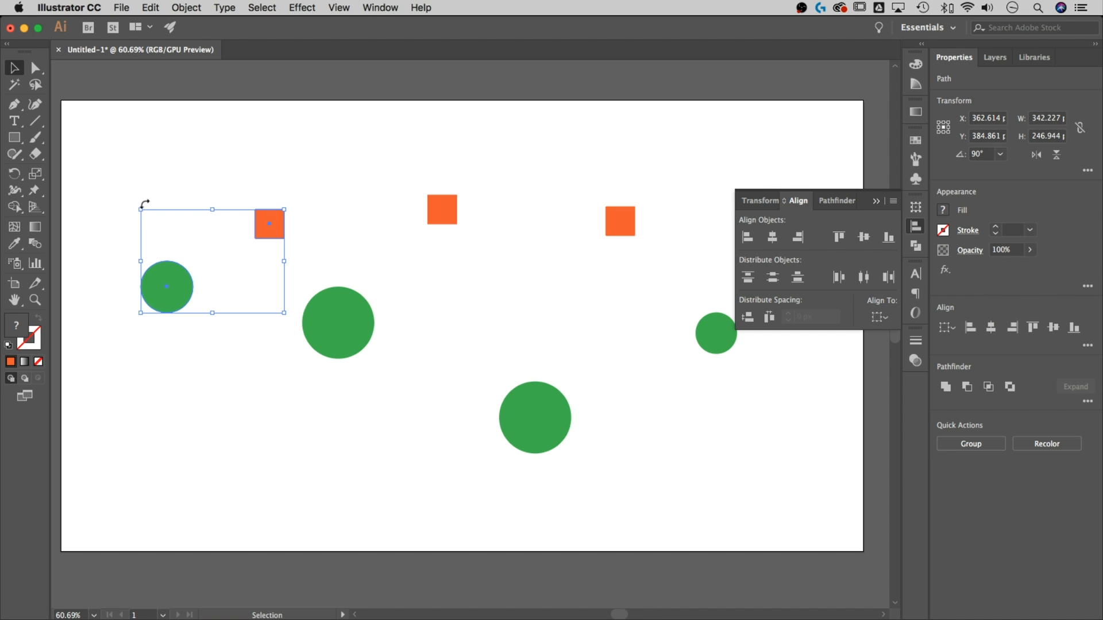
left_click(178, 270)
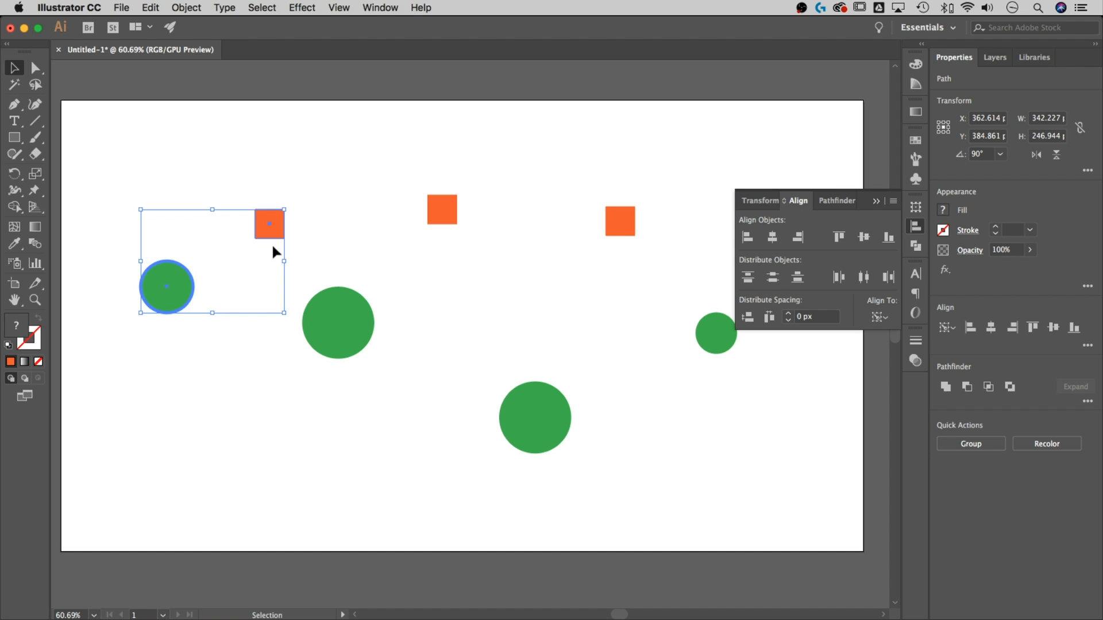
left_click(863, 237)
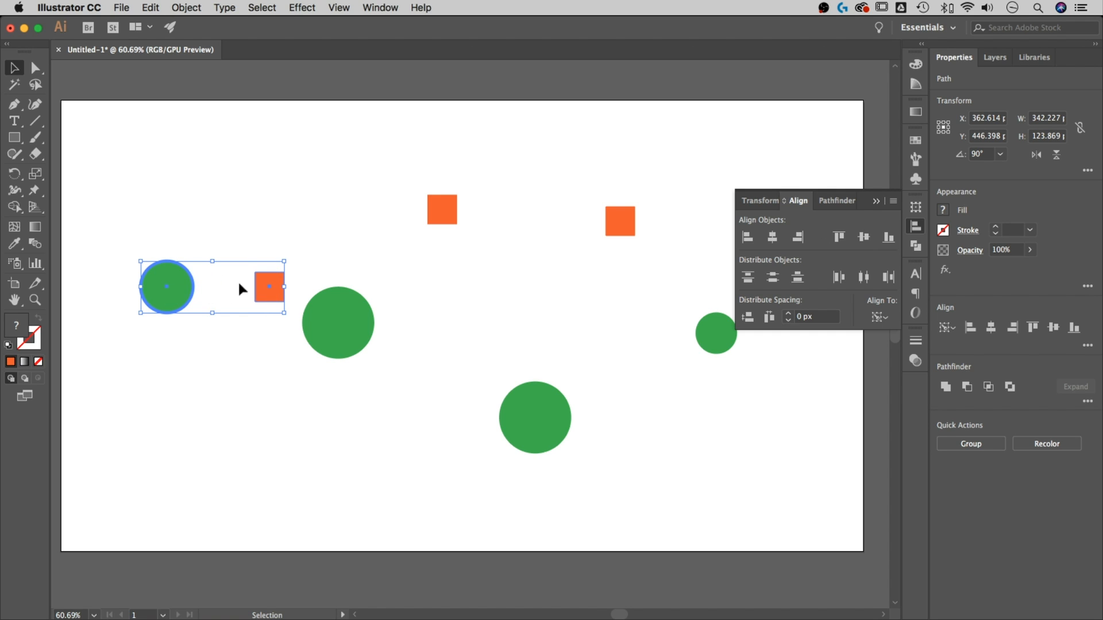
Step: Try vertically centering all seven shapes on the lowest green circle as the key object, and undo the alignment
left_click_drag(723, 473, 148, 171)
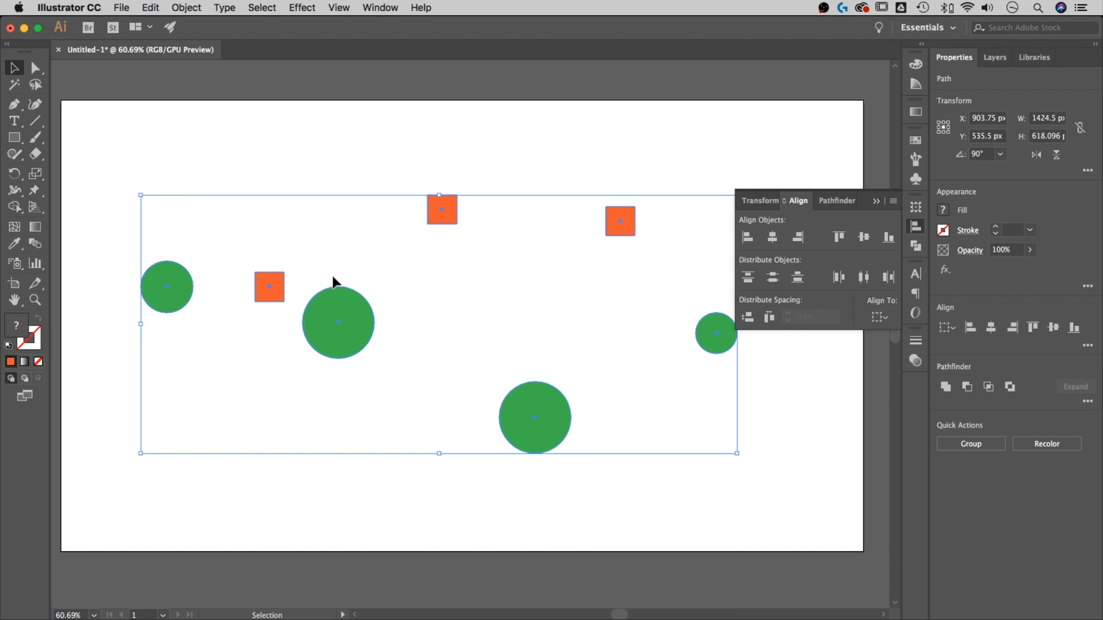
left_click(545, 397)
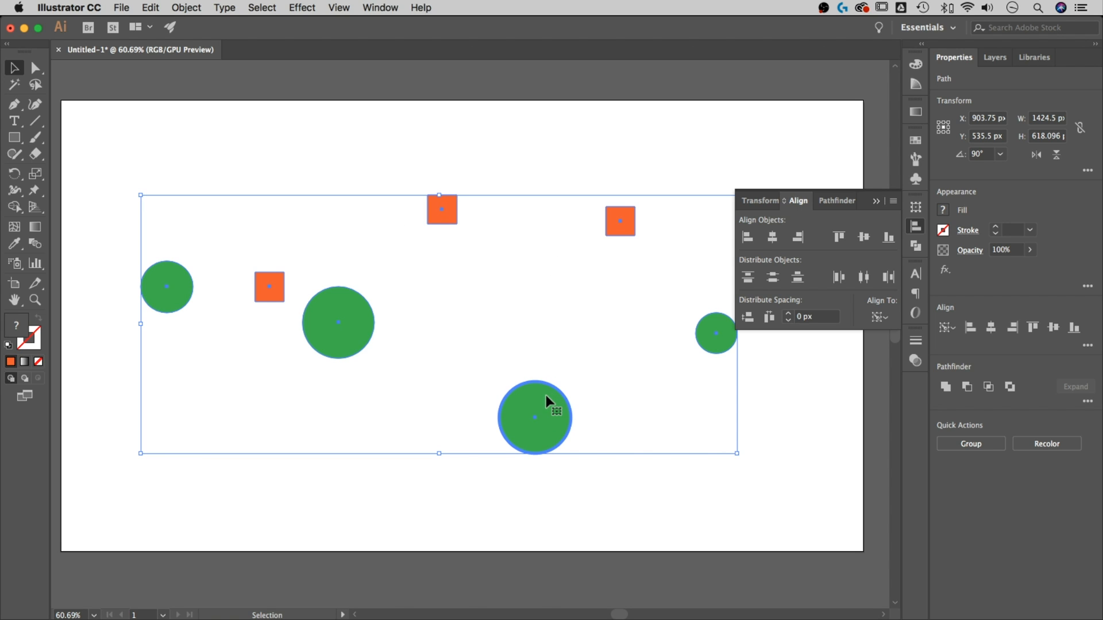
left_click(864, 238)
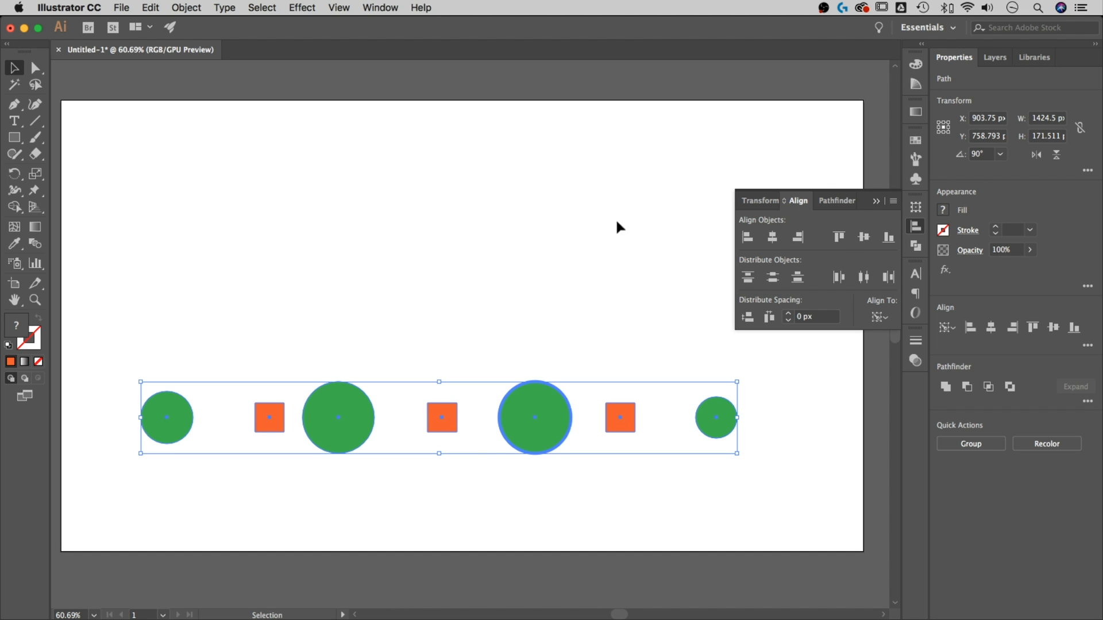
key("super+z")
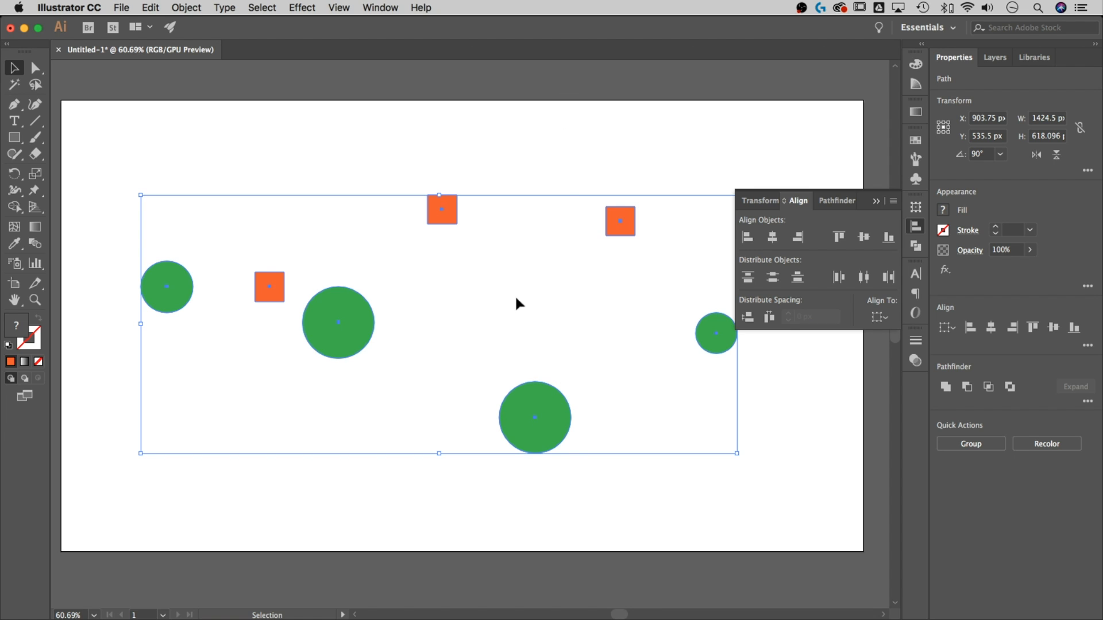
Step: Try horizontally centering all shapes without a key object and with the lowest green circle as key object, undoing each alignment
left_click(773, 239)
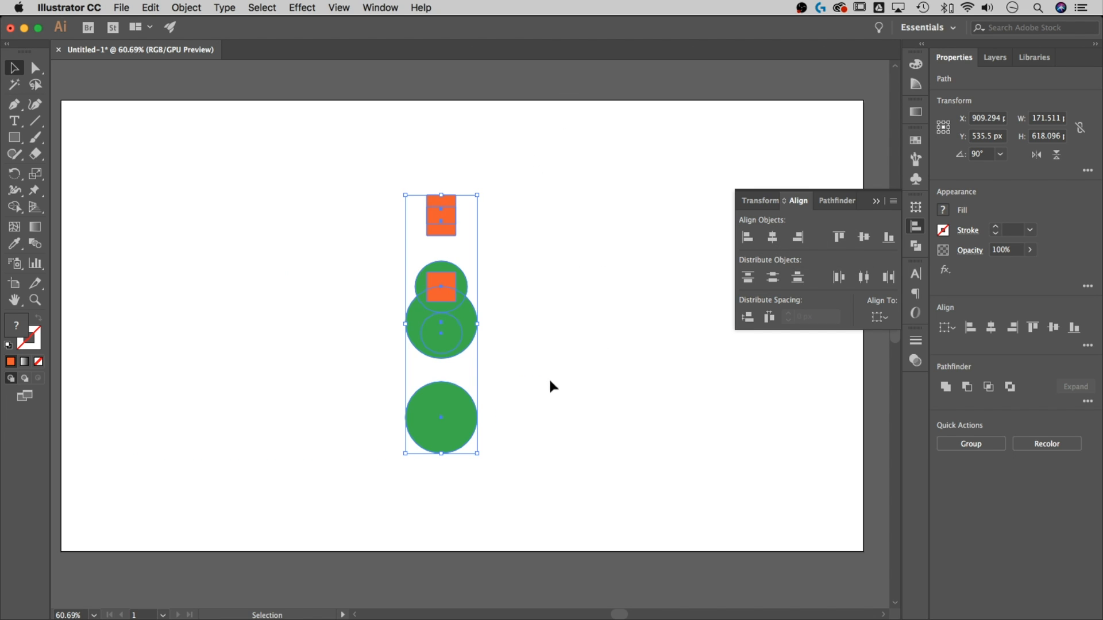
key("super+z")
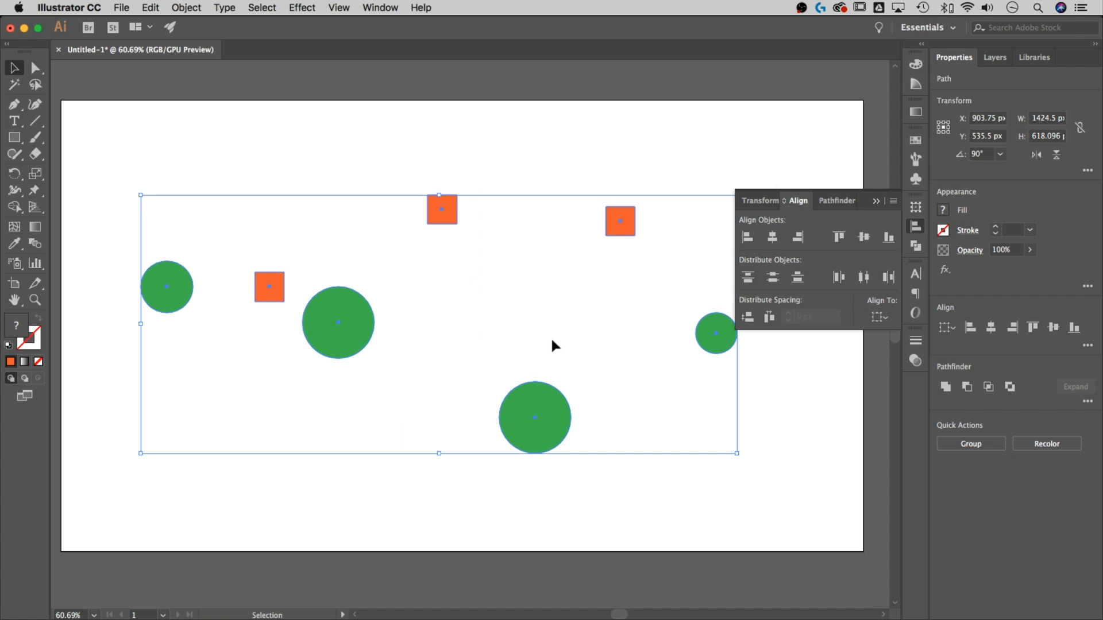
left_click(540, 404)
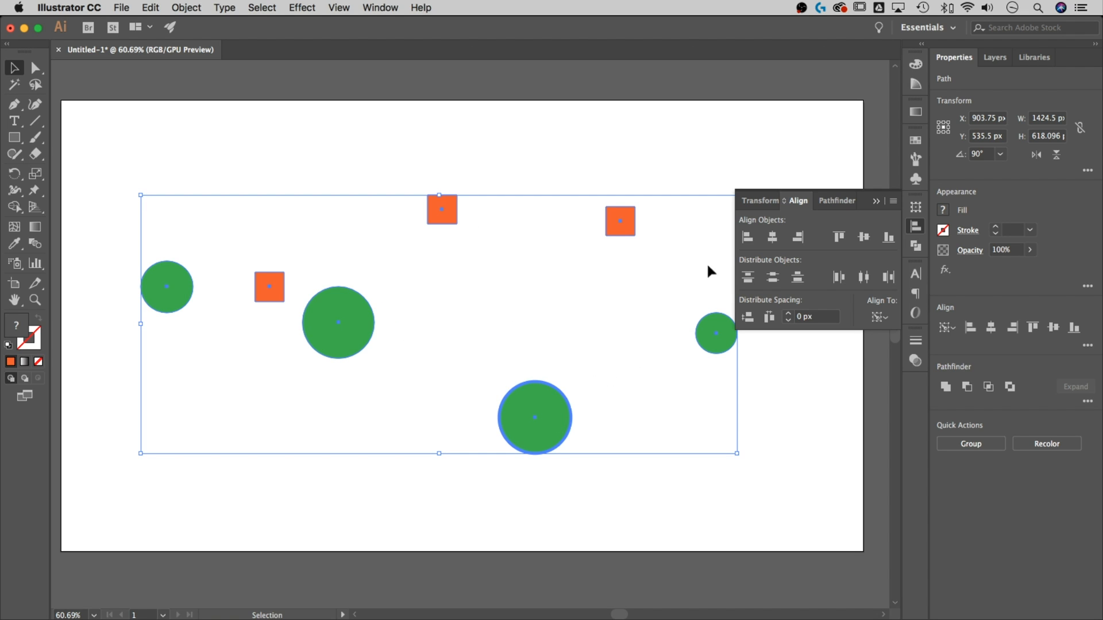
left_click(773, 238)
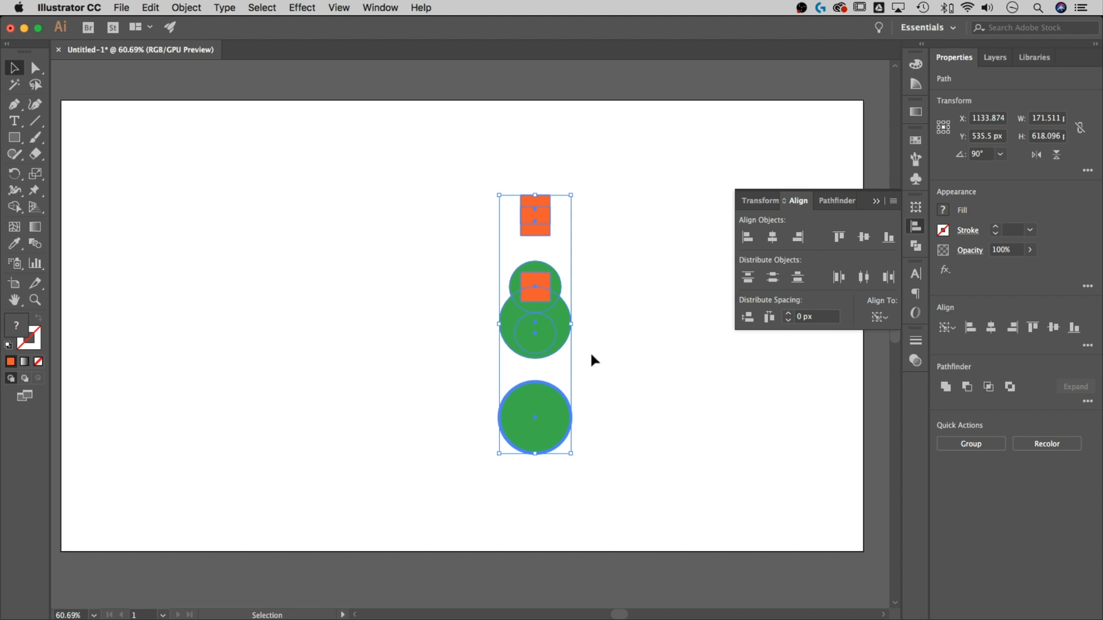
key("super+z")
left_click(571, 338)
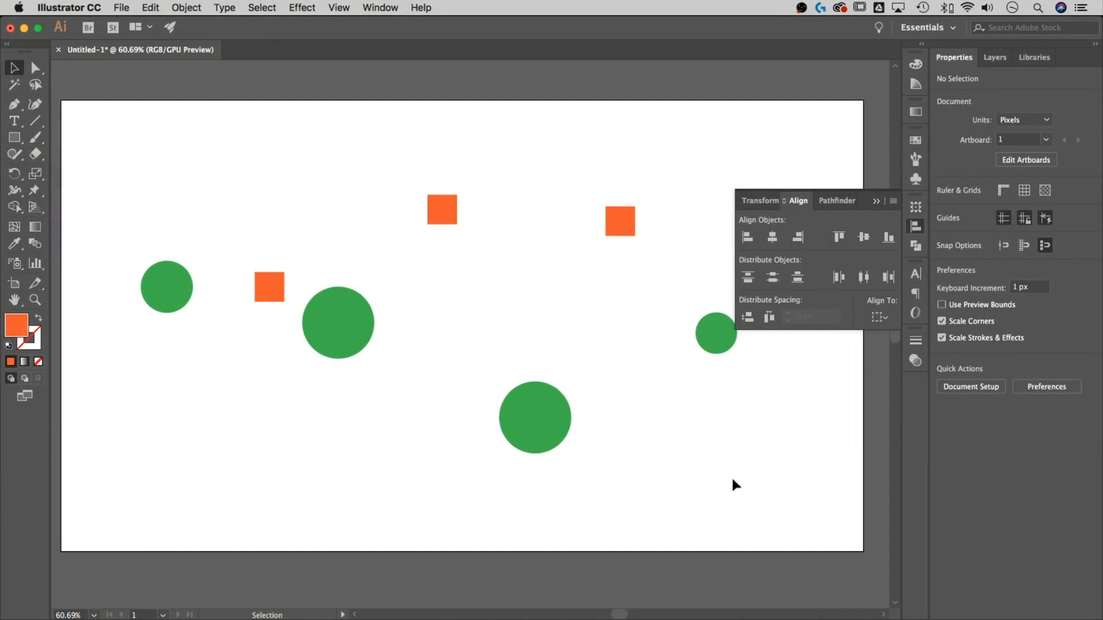
Step: Align all seven shapes to the vertical center of the leftmost green circle, using it as the key object
left_click_drag(738, 486, 123, 165)
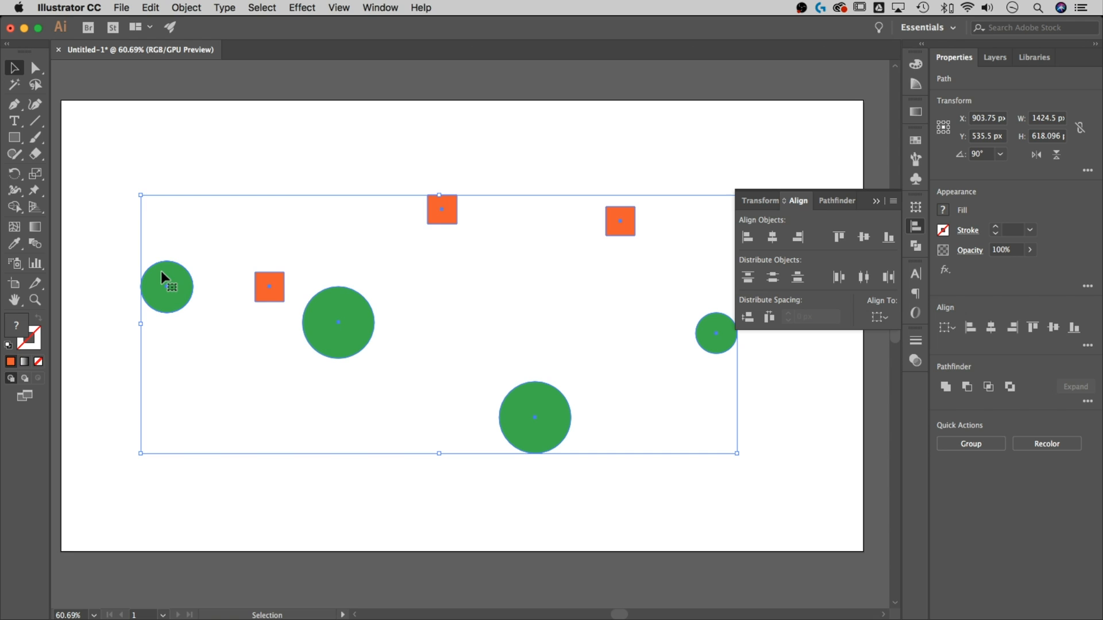
left_click(163, 278)
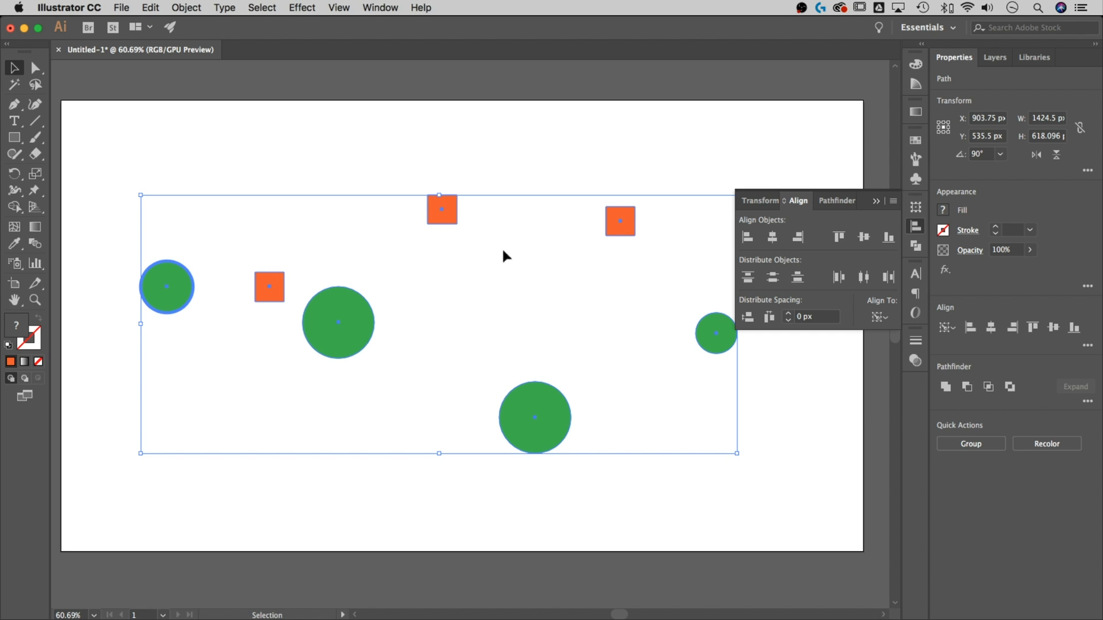
left_click(863, 237)
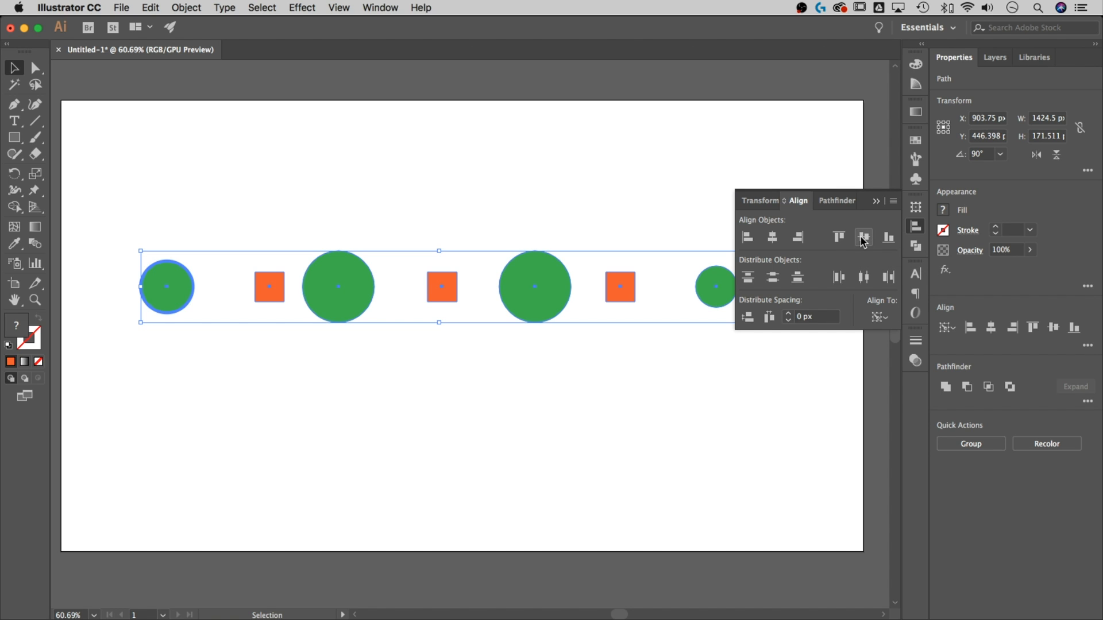
Step: Distribute the row of shapes horizontally with 25 px spacing from the leftmost circle
scroll(590, 305, "right", 1)
scroll(590, 305, "right", 3)
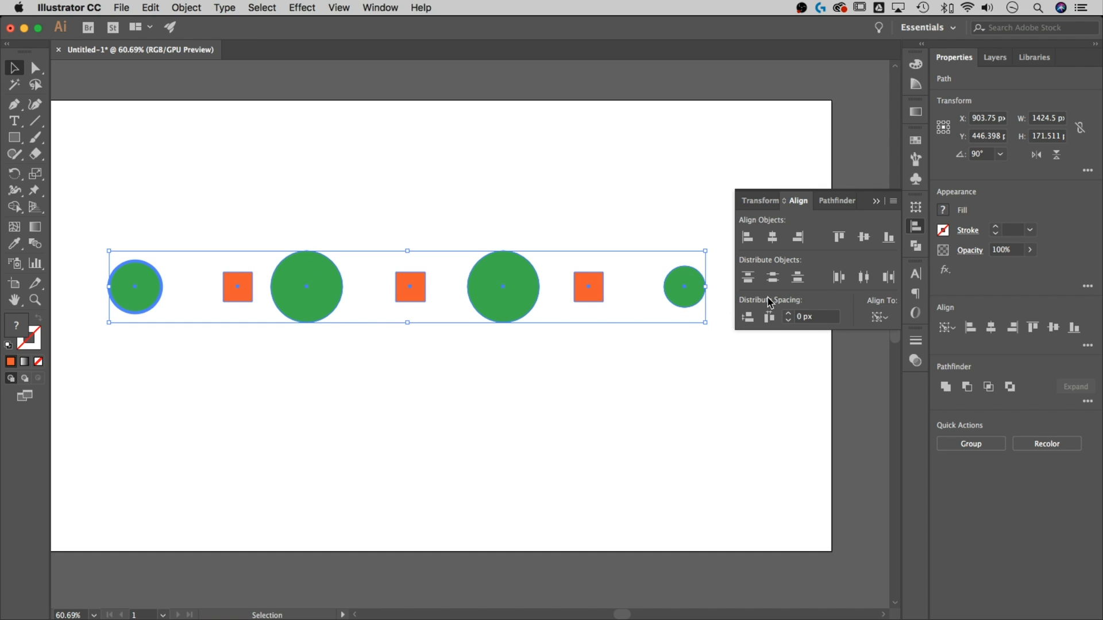
left_click(826, 317)
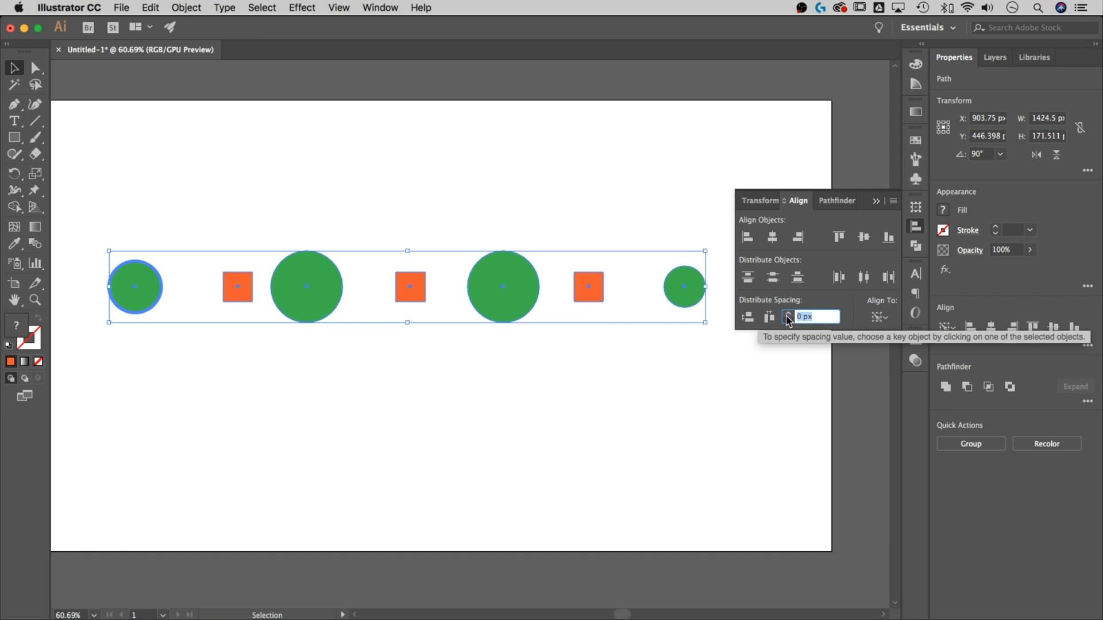
type("25")
key("Return")
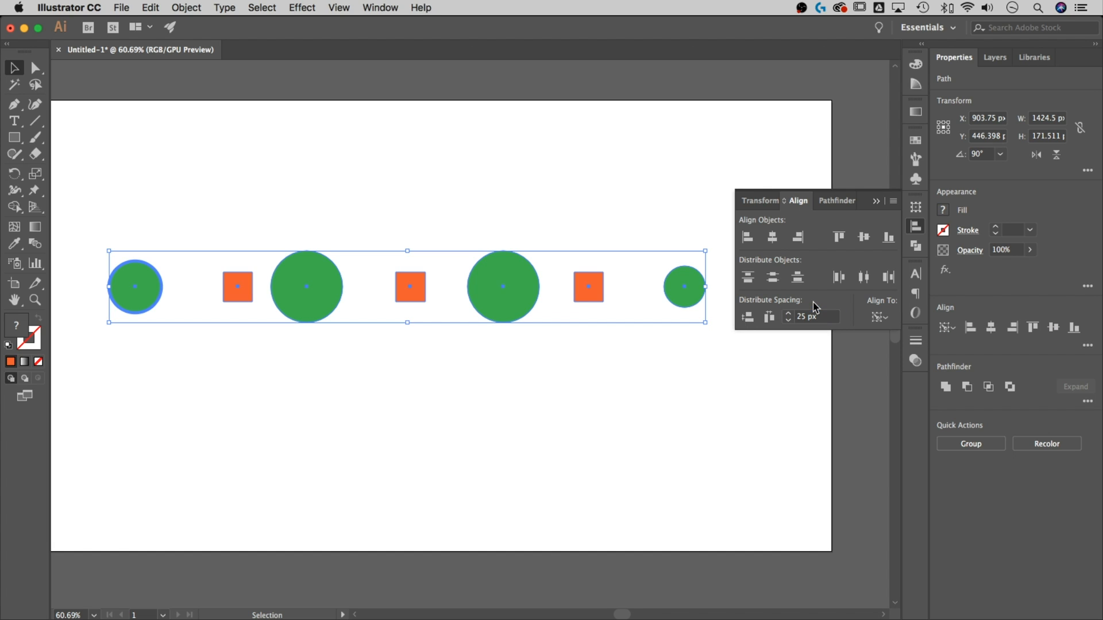
left_click(770, 317)
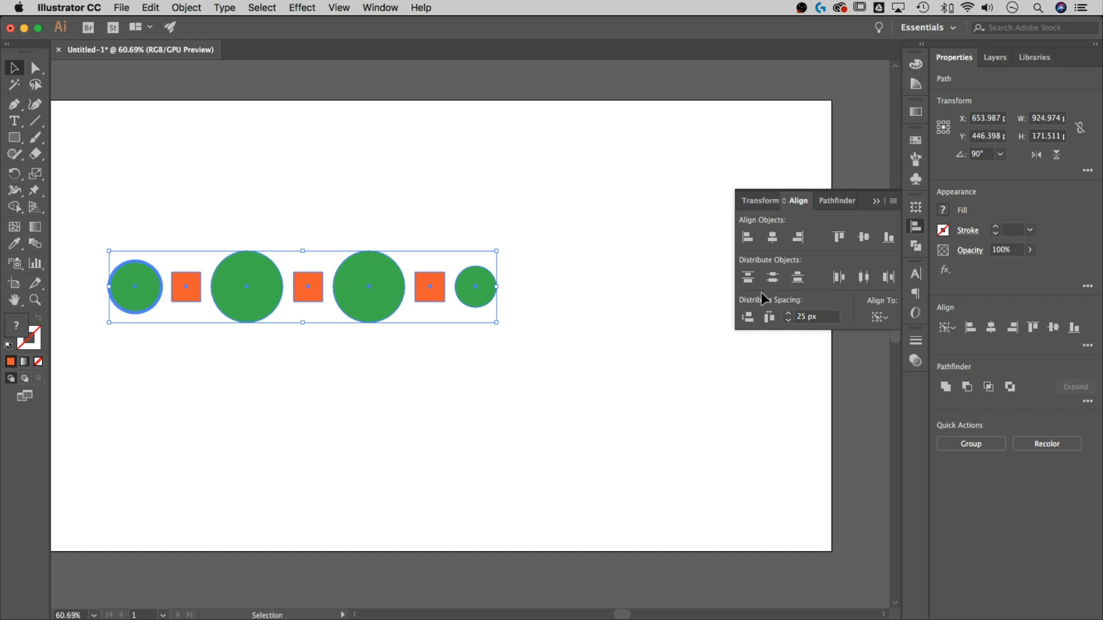
Step: Distribute the row of shapes horizontally with 50 px spacing from the leftmost circle, and deselect them
left_click(820, 322)
type("50")
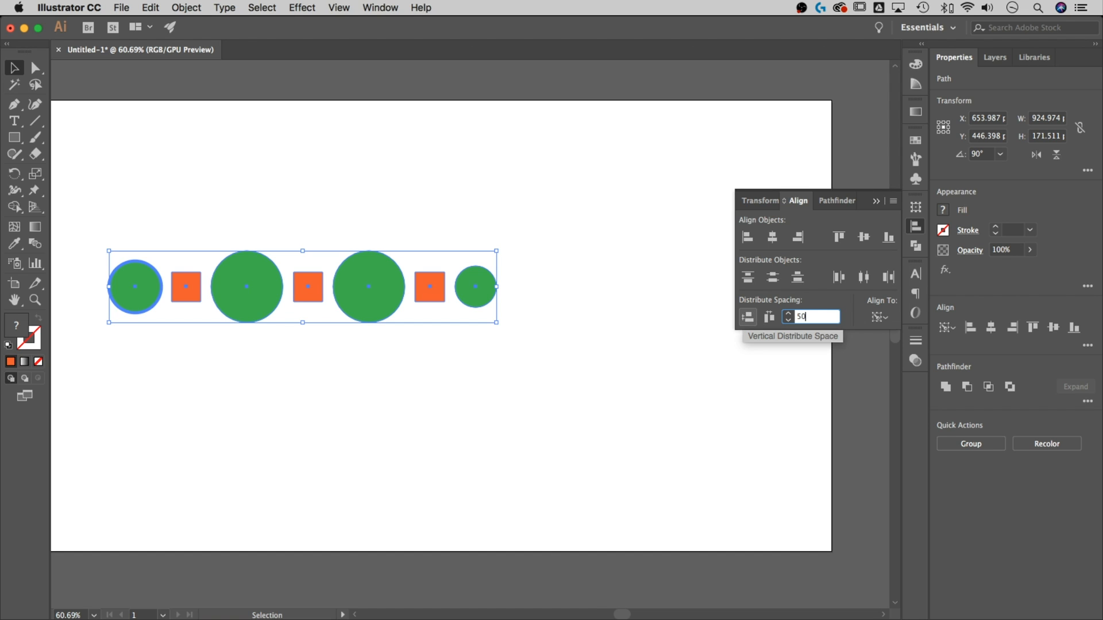
left_click(770, 317)
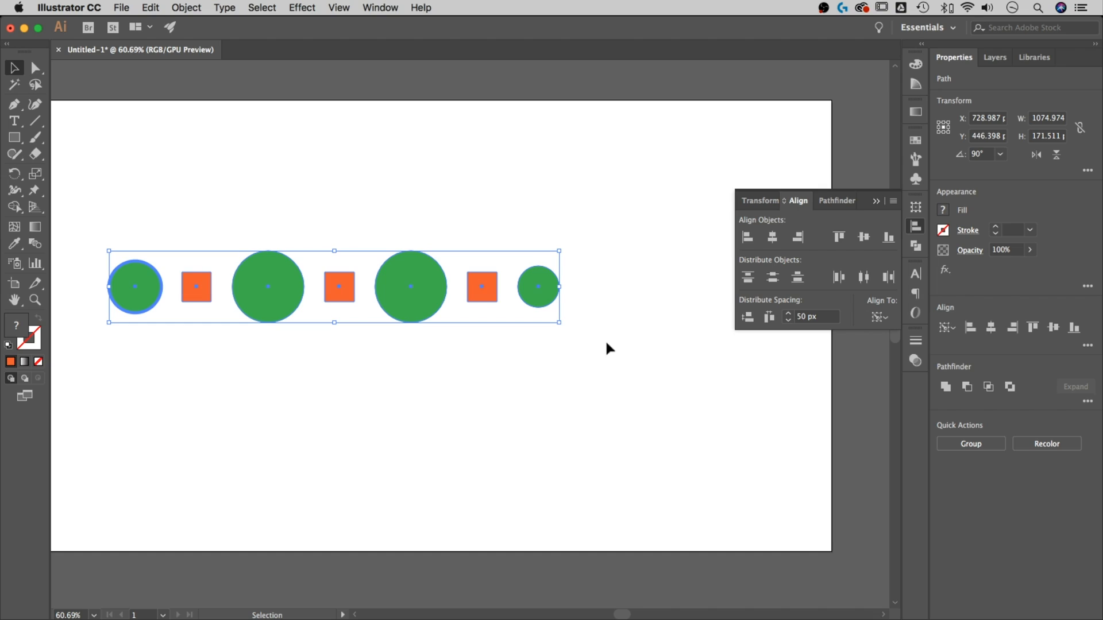
left_click(640, 360)
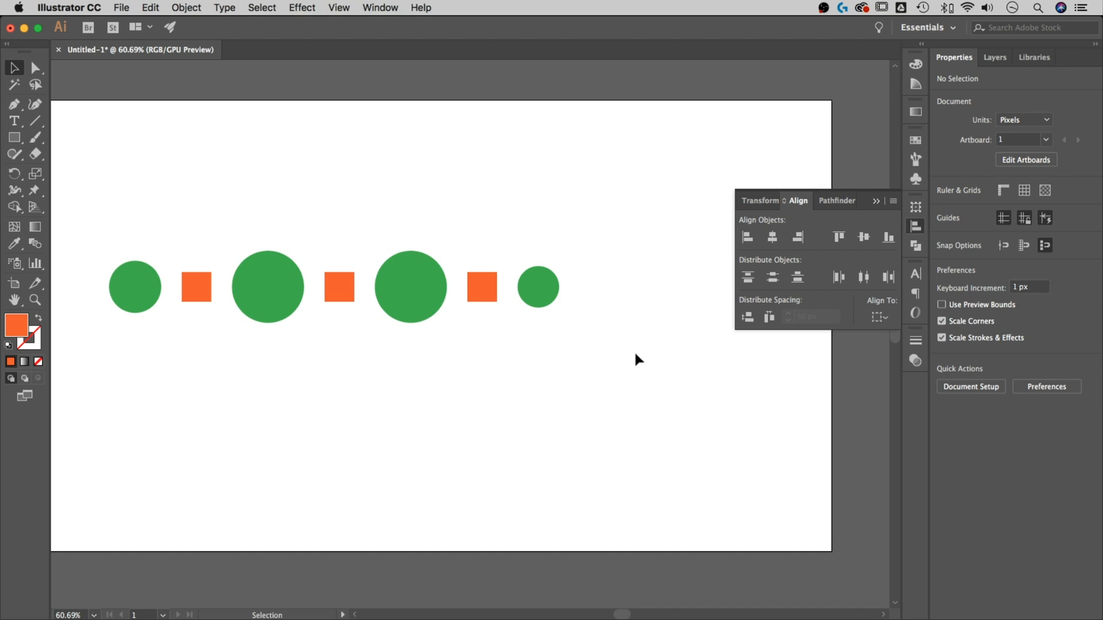